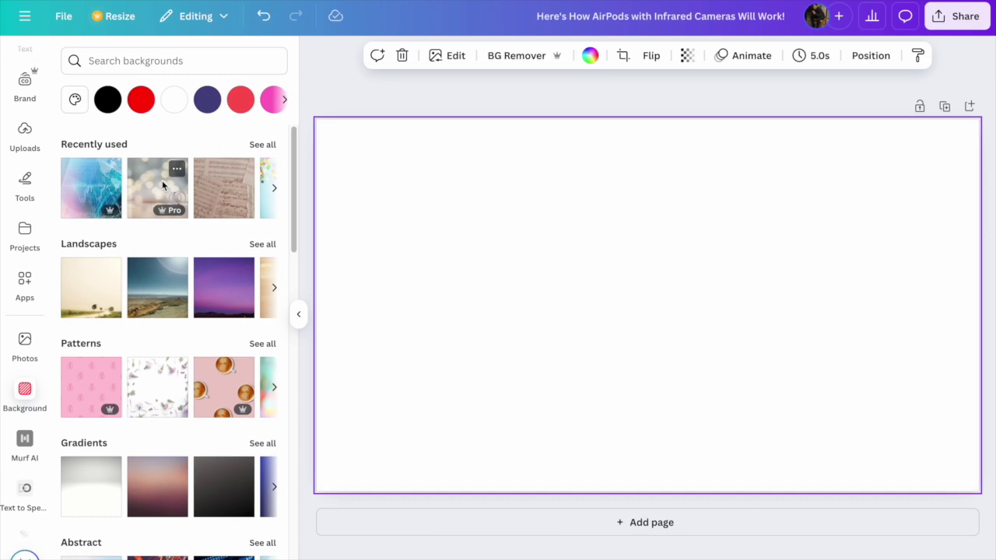
- Try the sheet-music background, then the beige, blue mountain and purple sky landscapes
left_click(224, 188)
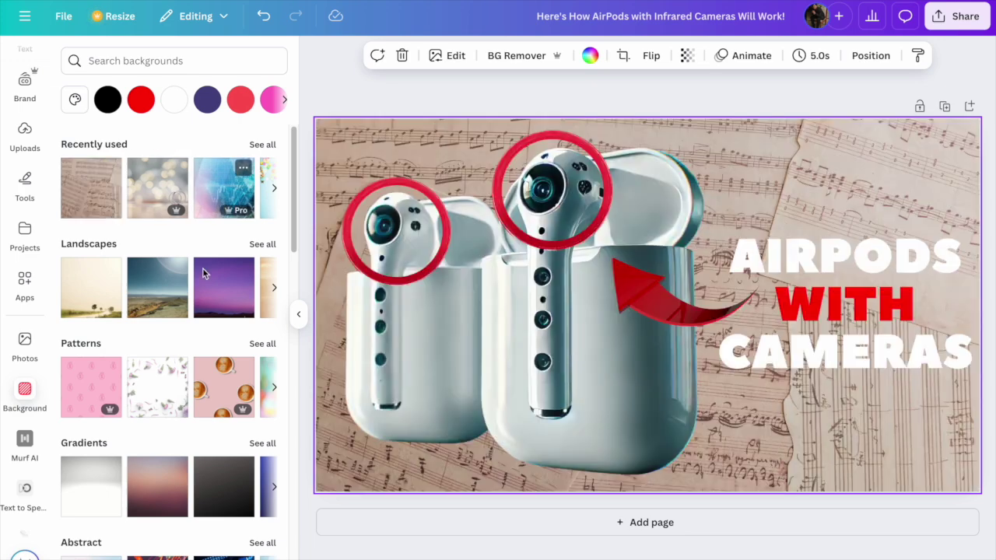
left_click(81, 304)
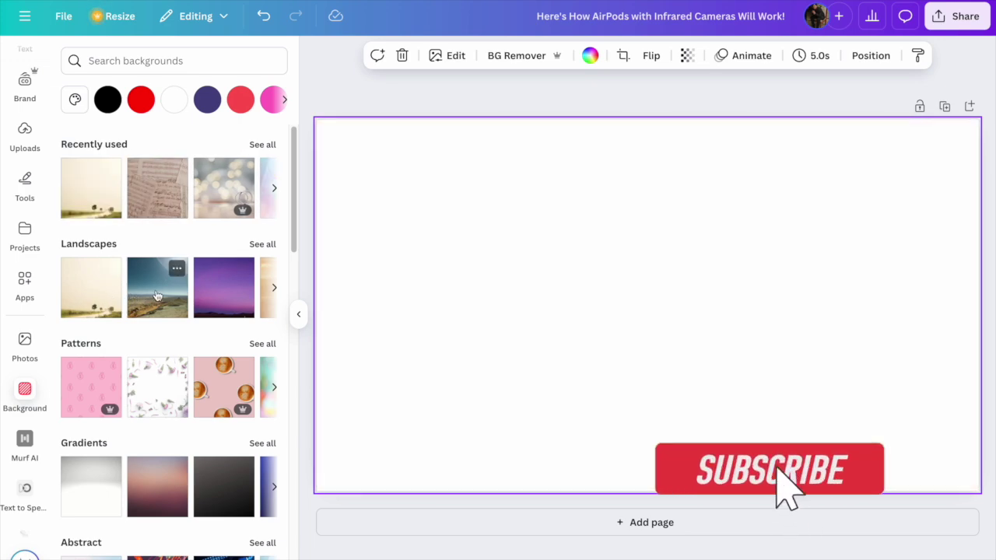
left_click(156, 294)
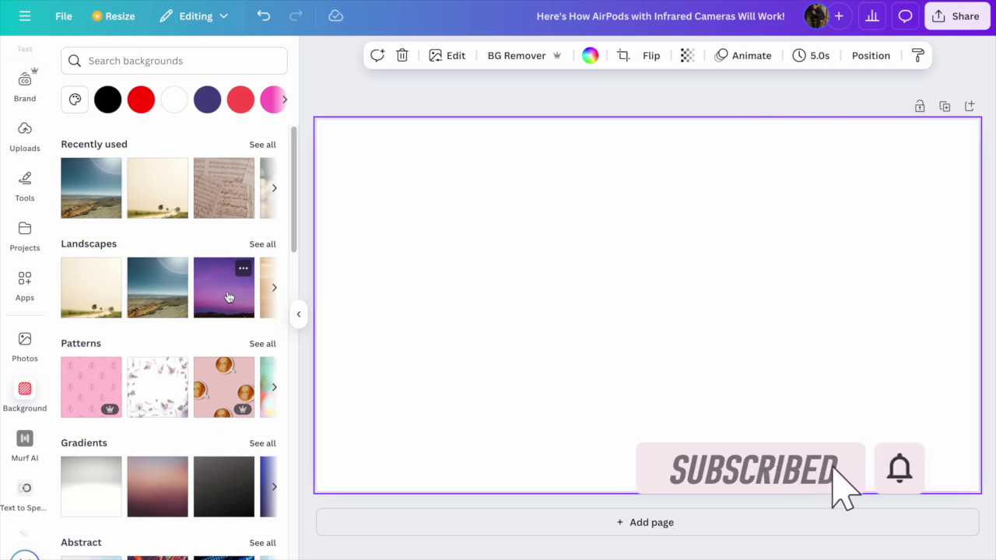
left_click(229, 297)
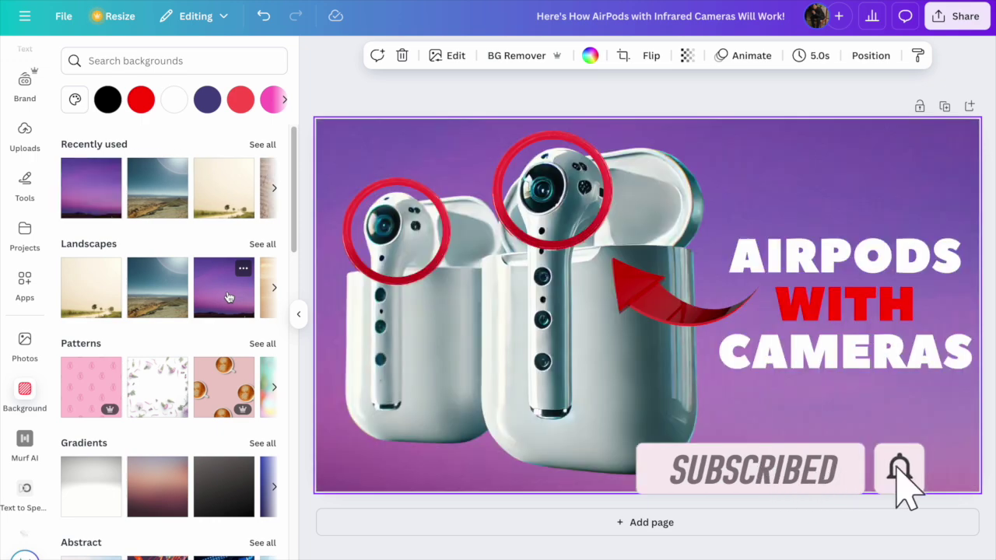
- Try the pink, floral and coffee-cup patterns, then the grey, reddish and dark gradients
left_click(93, 391)
left_click(159, 388)
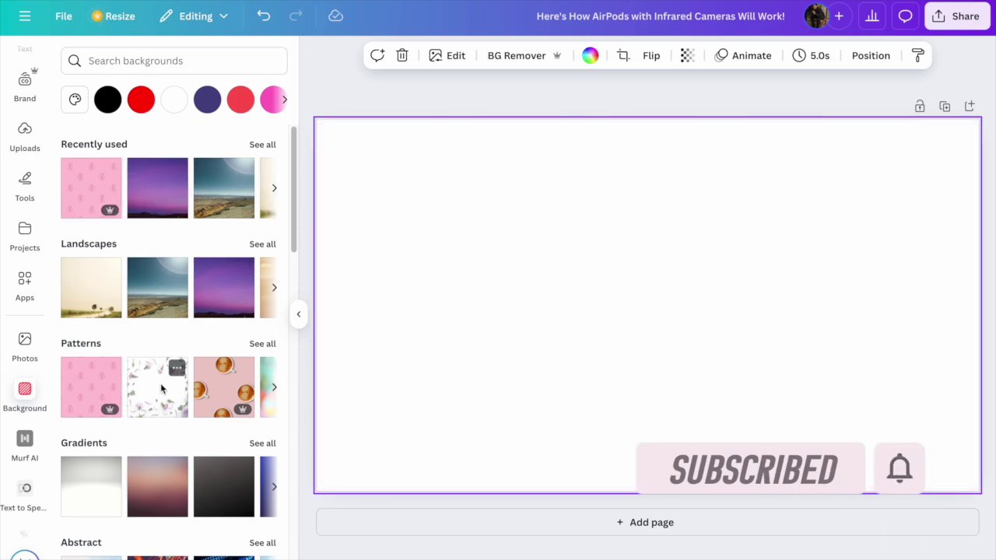
left_click(229, 385)
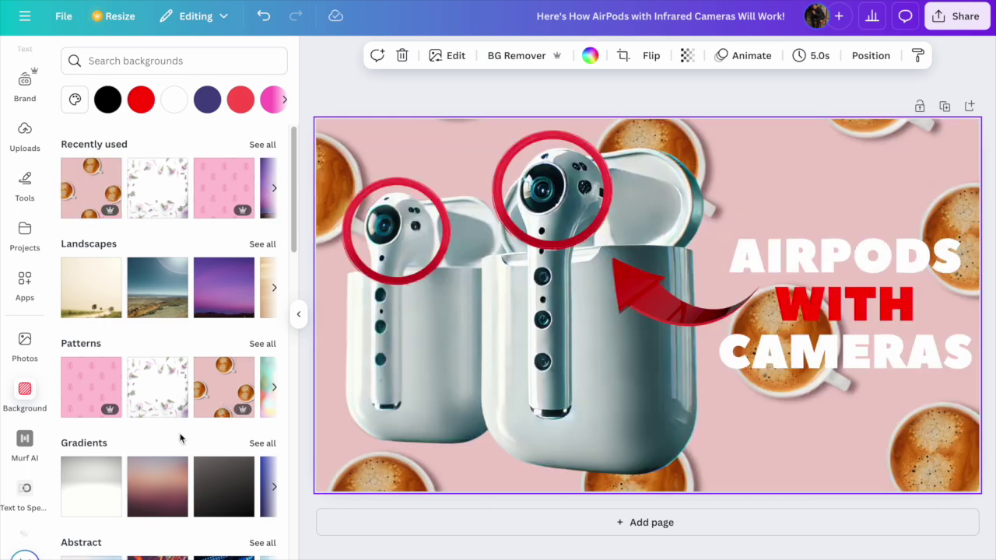
left_click(90, 492)
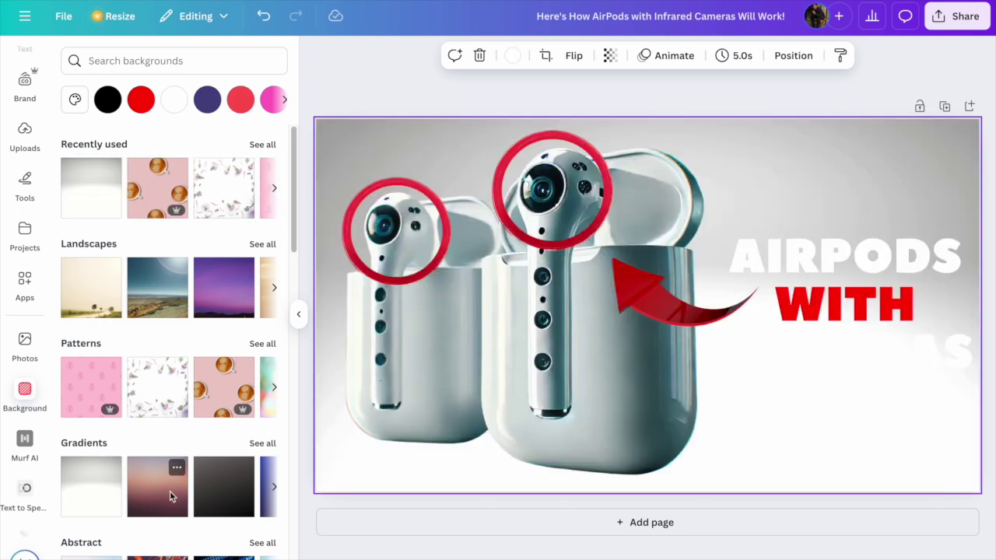
left_click(170, 490)
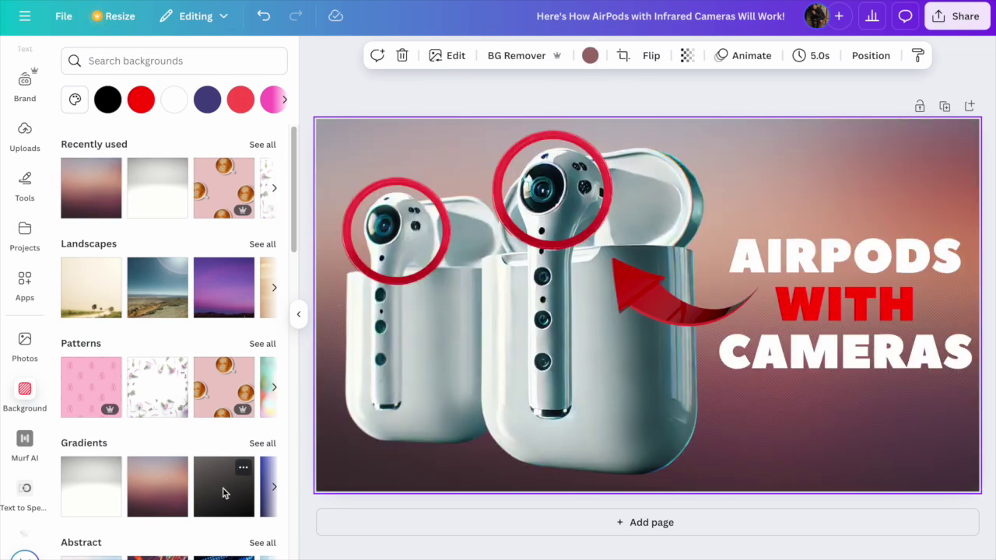
left_click(222, 492)
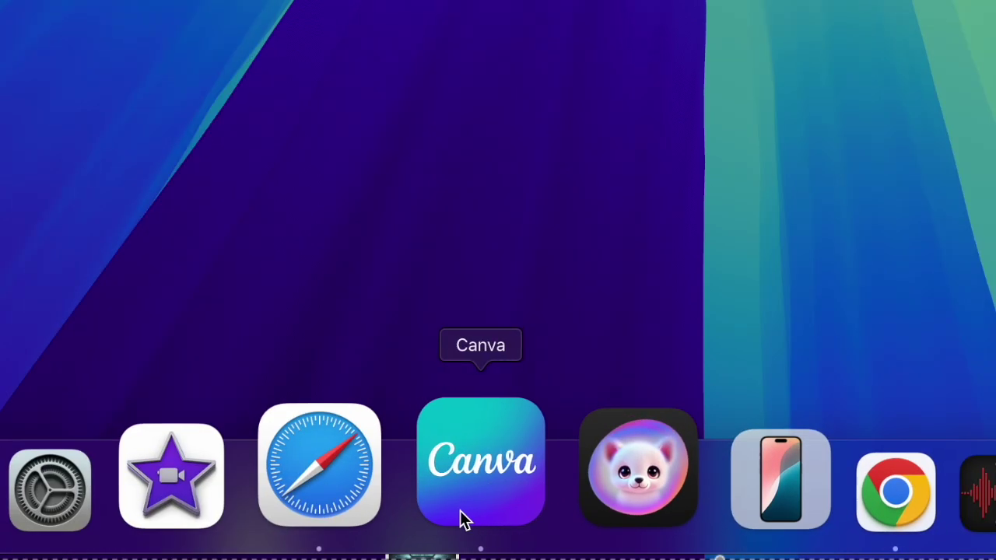
- Reopen Canva from the Dock to return to the AirPods thumbnail design
left_click(476, 490)
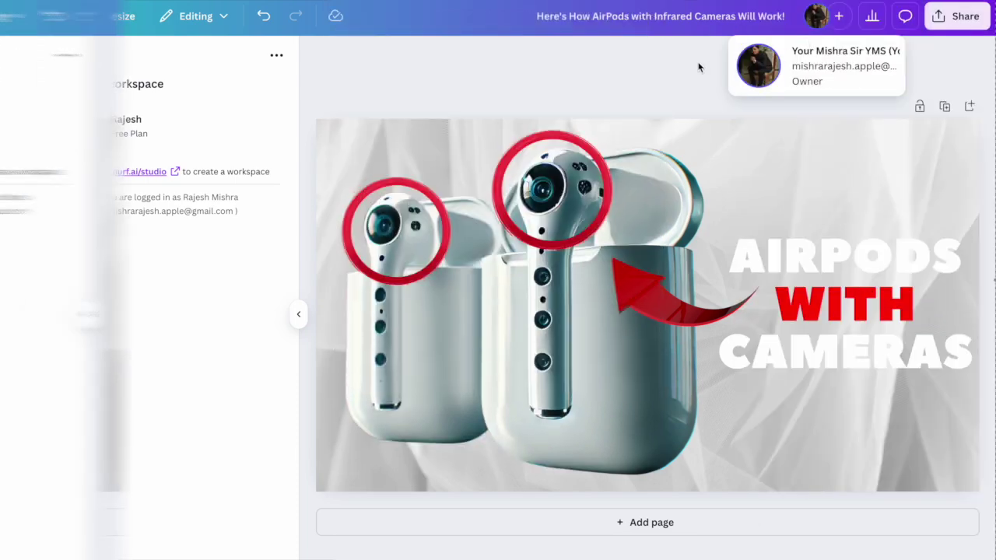
- Search the Apps catalogue for 'background', removing a stray typed character
left_click(25, 279)
type("background")
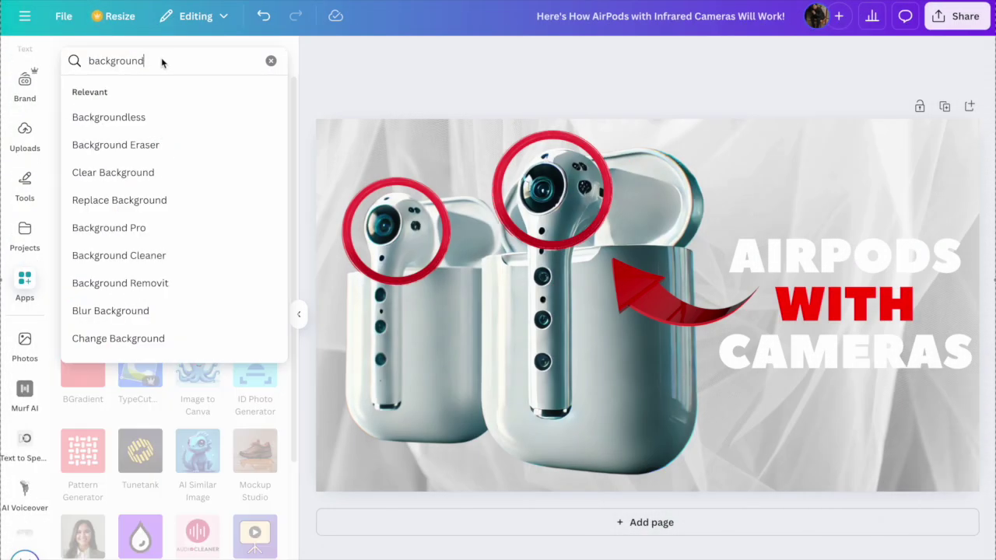
type("\\")
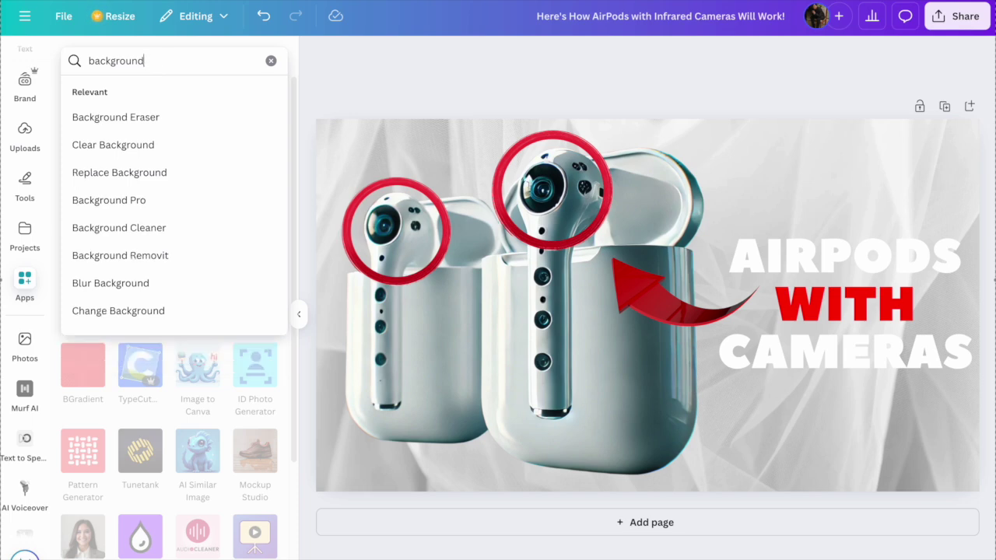
key("BackSpace")
key("Return")
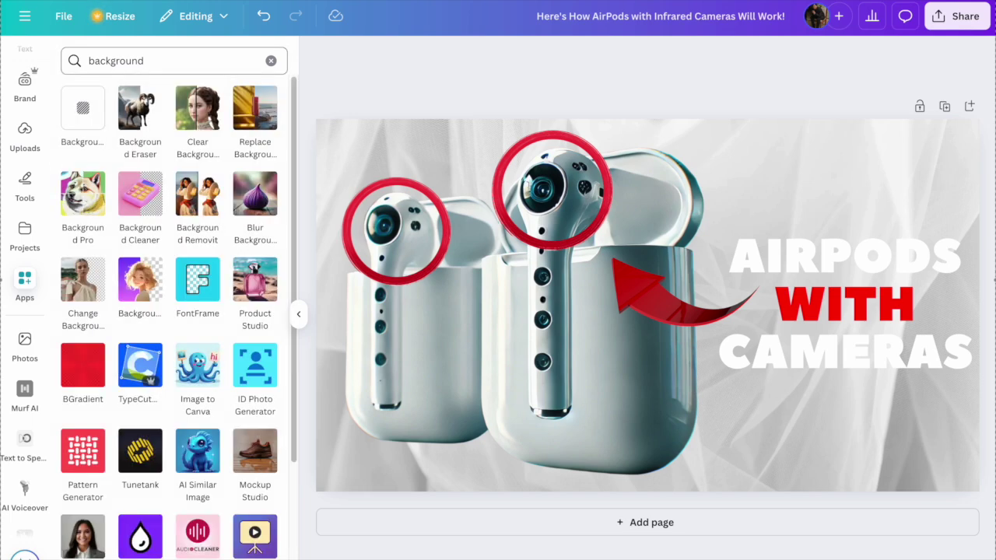
- Restore the Background app, then try blue and red abstracts and white fabric and pale blue textures
left_click(83, 113)
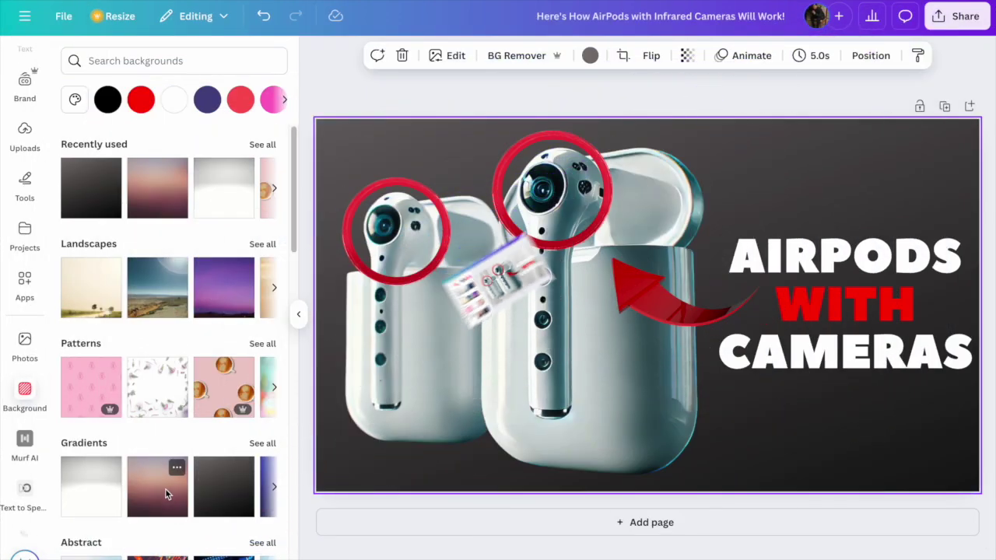
scroll(166, 492, "down", 1)
left_click(111, 465)
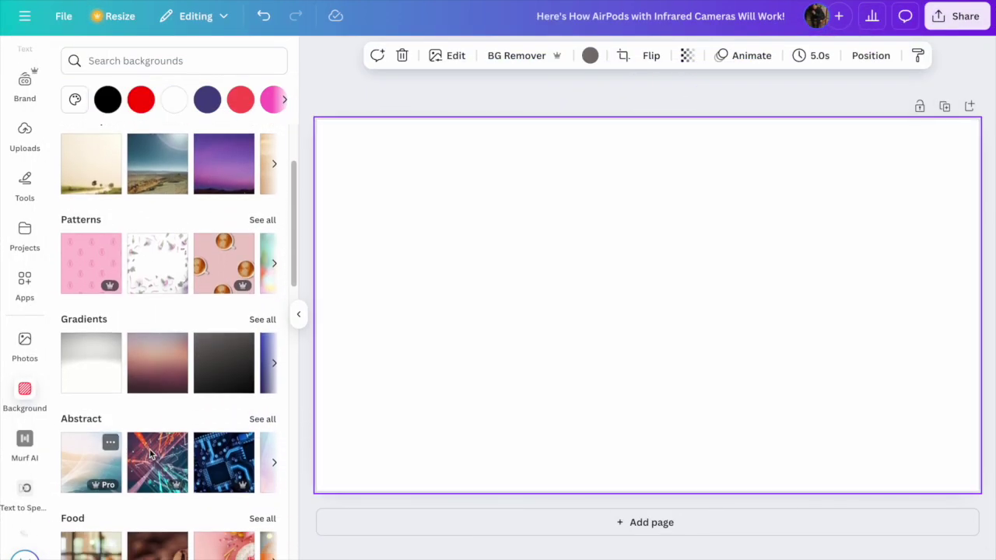
left_click(161, 455)
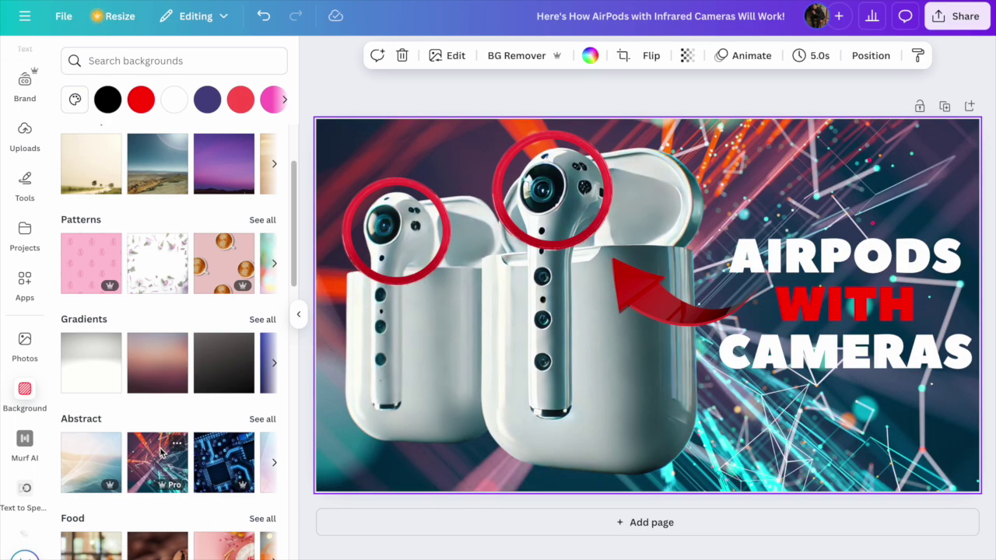
scroll(161, 455, "down", 3)
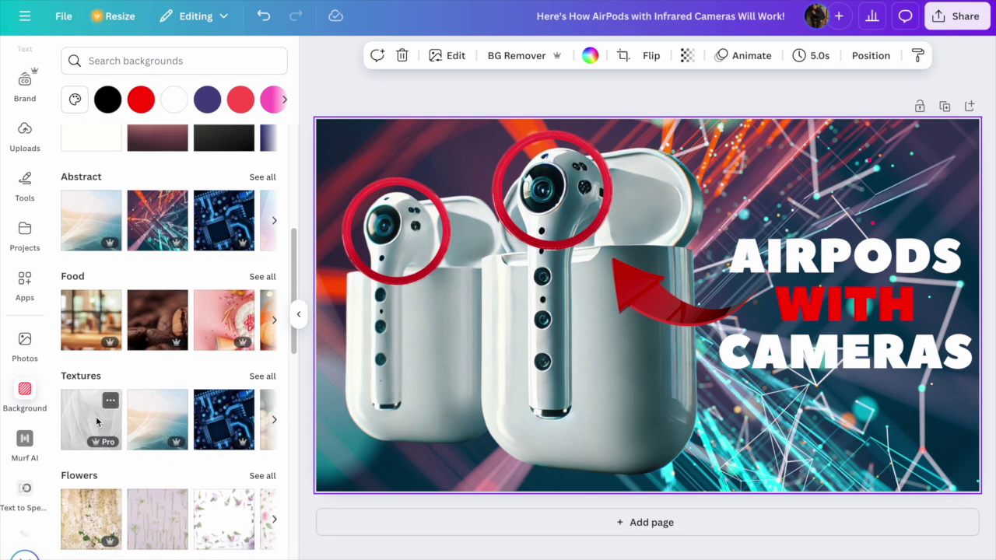
left_click(96, 416)
mouse_move(157, 419)
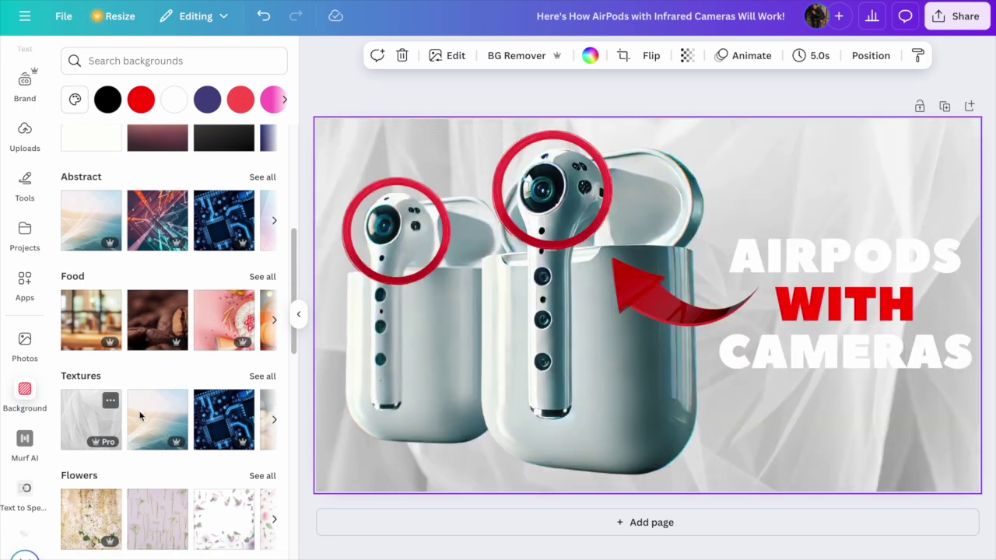
left_click(155, 410)
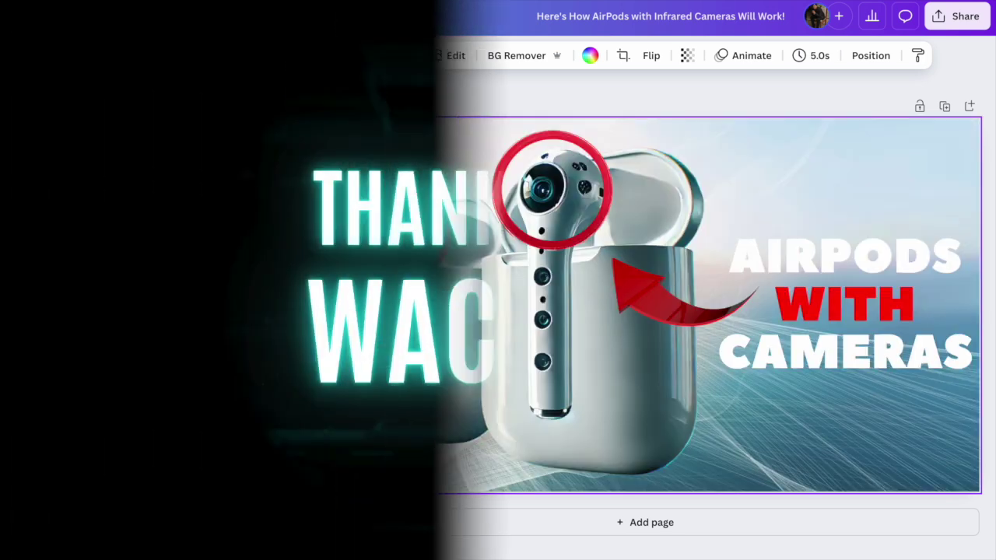